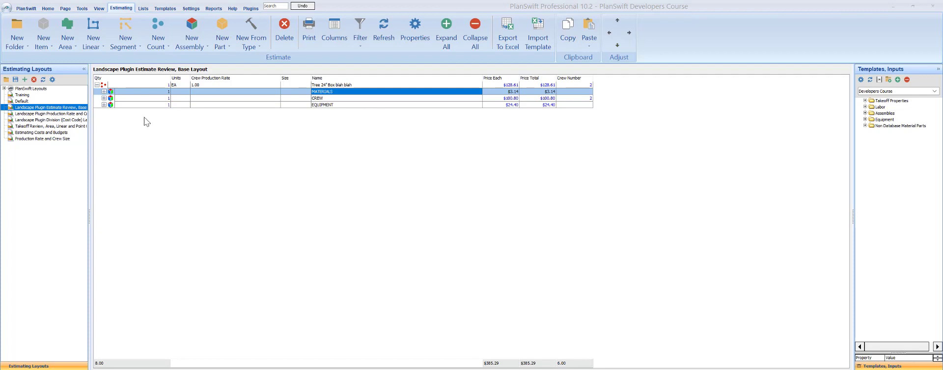
Expand the MATERIALS, CREW and EQUIPMENT assemblies of the tree takeoff in the estimate list.
left_click(104, 91)
left_click(103, 104)
left_click(103, 124)
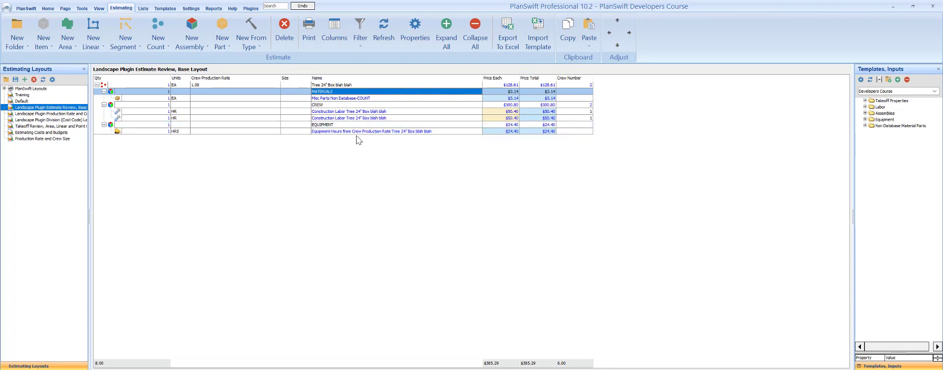
Duplicate the Misc Parts Non Database-COUNT item twice under MATERIALS, without copying its digitizer points.
left_click(362, 101)
right_click(362, 100)
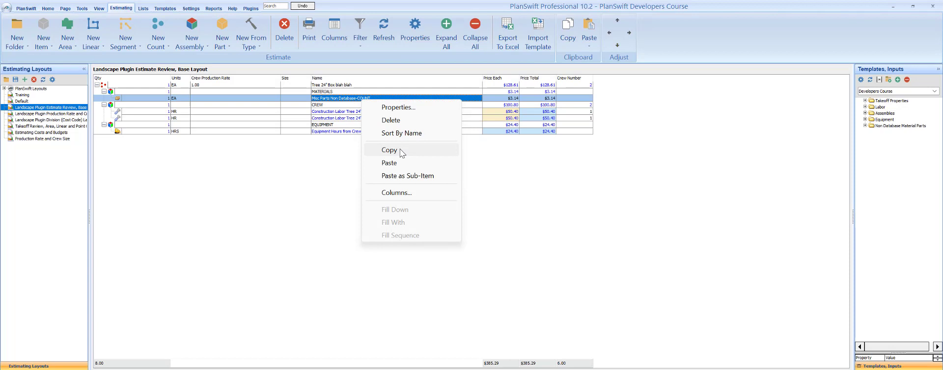
left_click(401, 151)
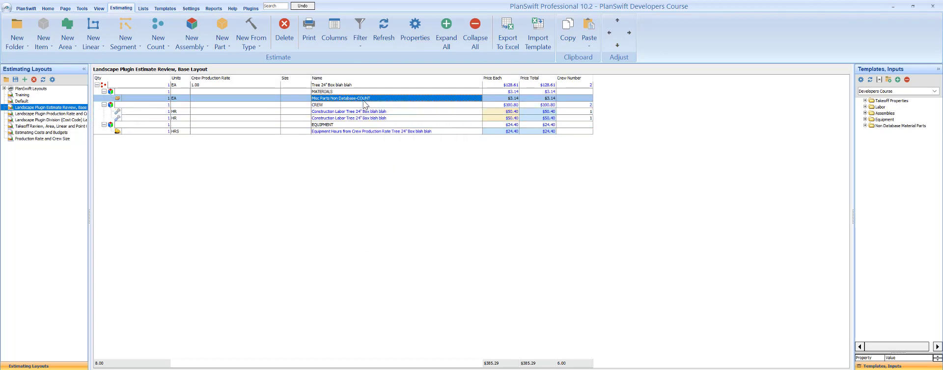
right_click(364, 101)
left_click(393, 168)
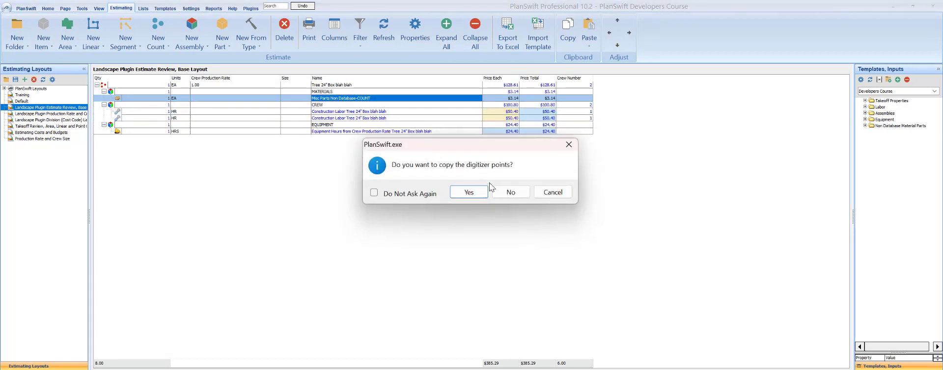
left_click(509, 192)
right_click(366, 106)
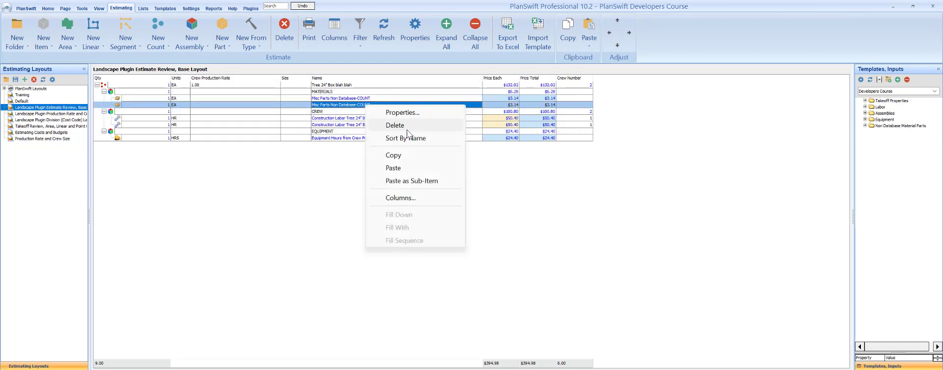
left_click(392, 165)
left_click(508, 191)
Set the first miscellaneous part's description to Part A and its Cost Each to 4.
left_click(345, 100, "shift")
double_click(345, 100)
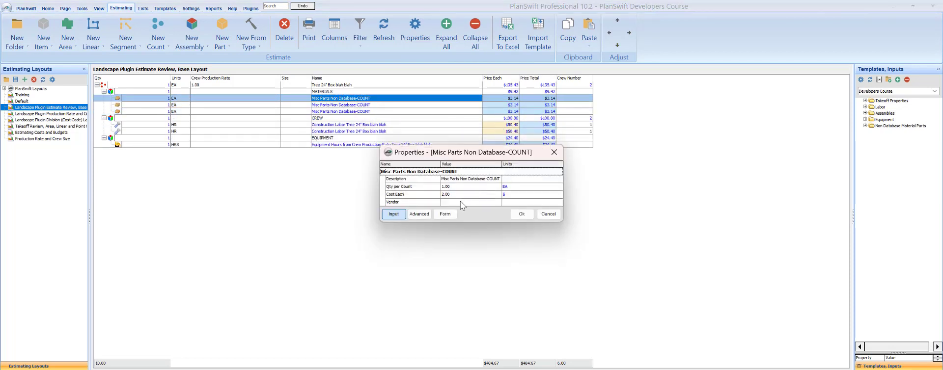
left_click(457, 179)
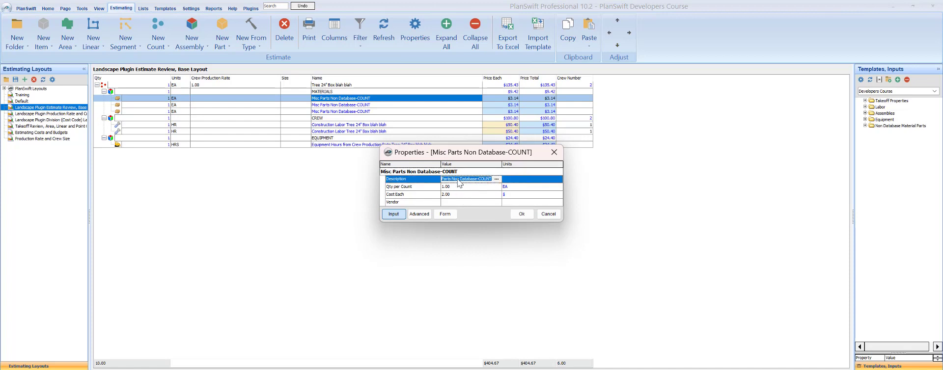
type("Part A")
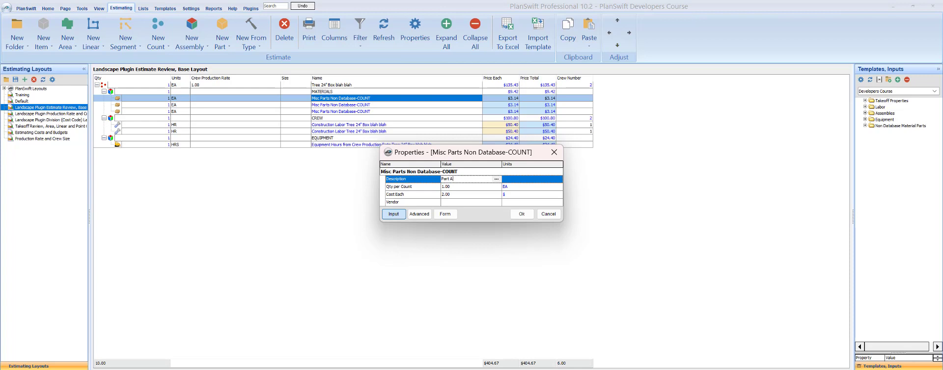
left_click(451, 195)
type("6.28")
left_click(521, 215)
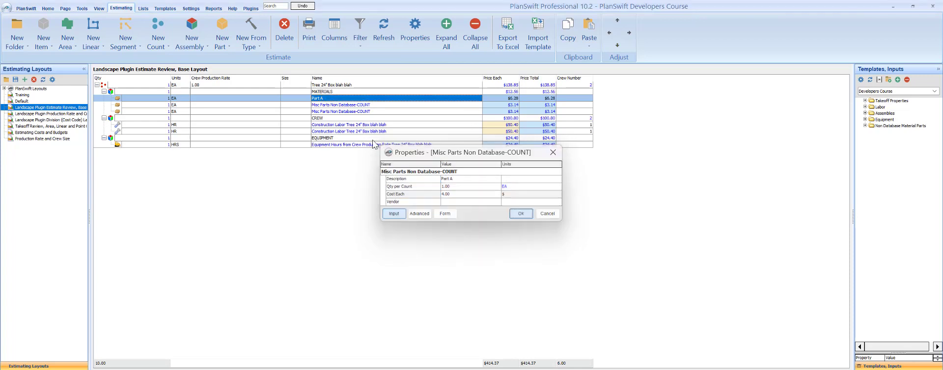
Set the second miscellaneous part's description to Part B, its Cost Each to 10 and its Qty per Count to 3.
double_click(333, 105)
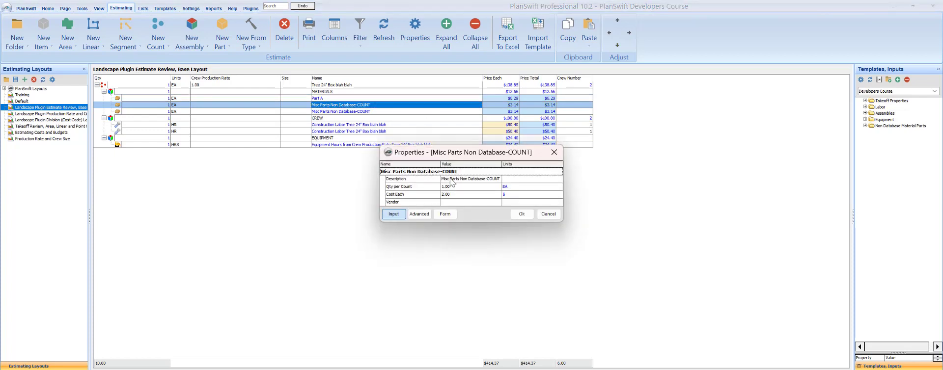
left_click(448, 179)
type("Part B")
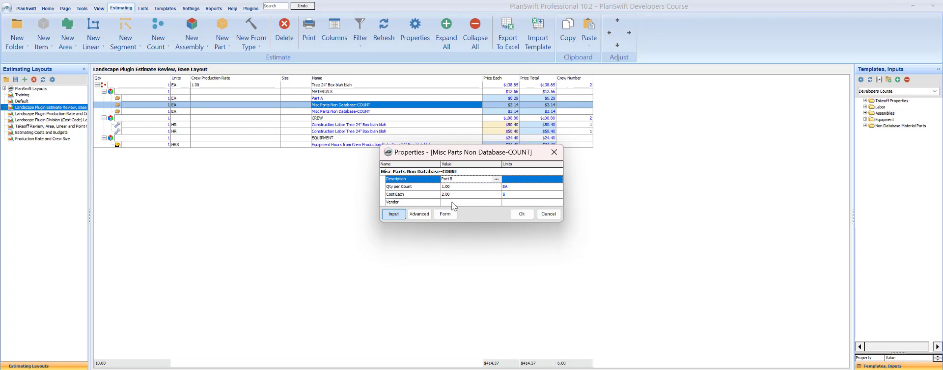
left_click(450, 197)
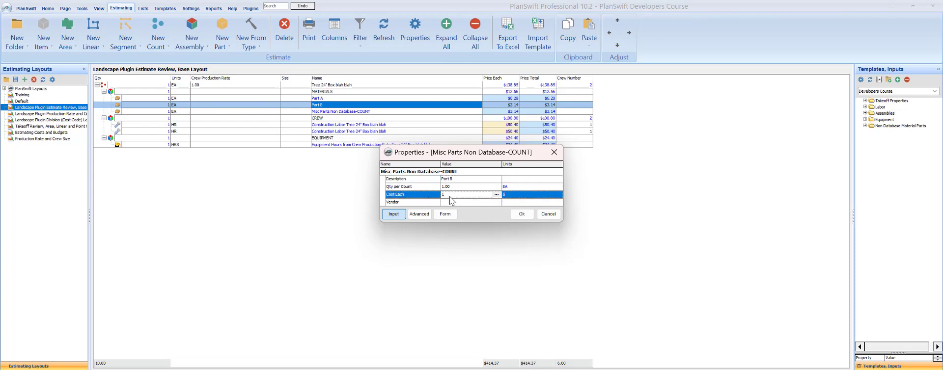
left_click(451, 186)
type("3")
left_click(522, 214)
Set the third miscellaneous part's description to Part C, its Qty per Count to 1.1 and its Cost Each to 200.
double_click(353, 111)
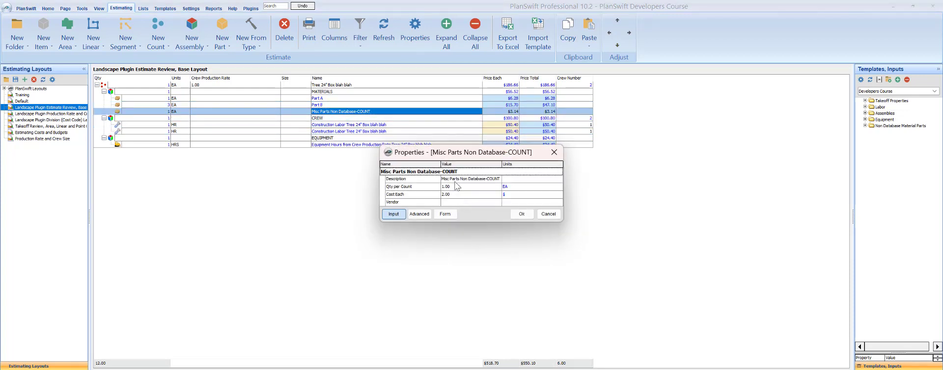
left_click(456, 179)
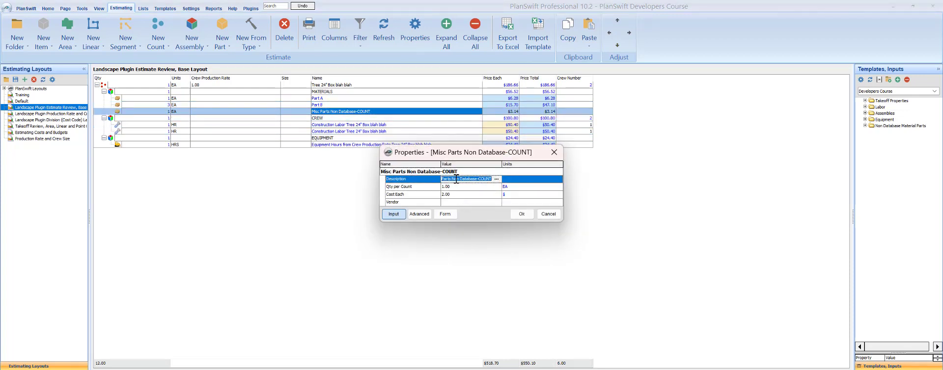
type("Part C")
left_click(448, 196)
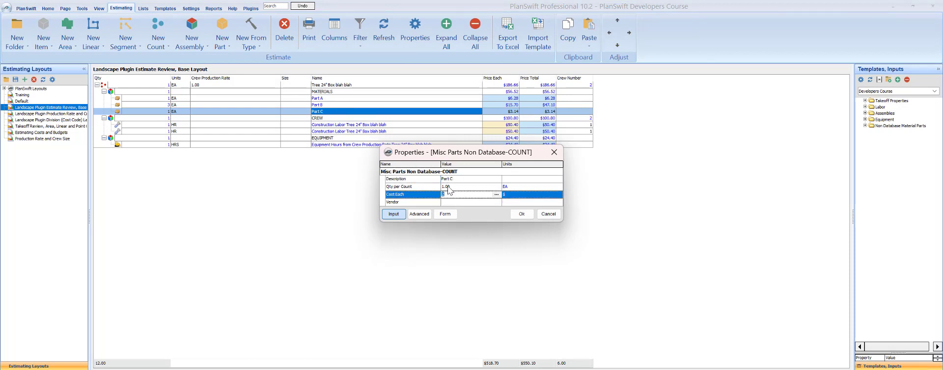
key("Up")
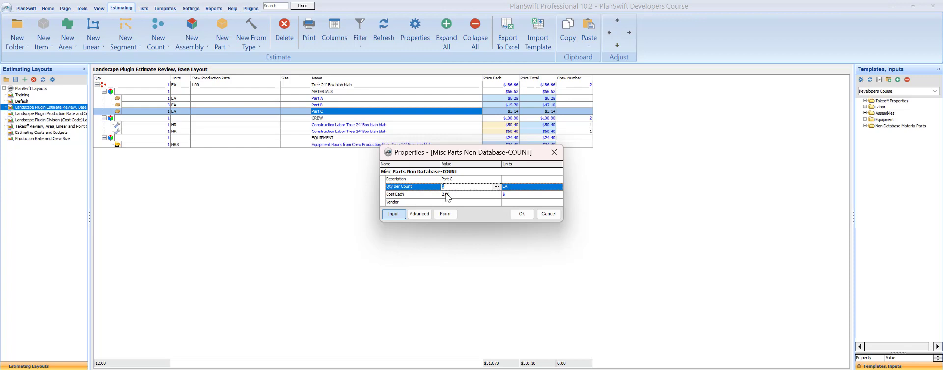
type("1.1")
left_click(448, 195)
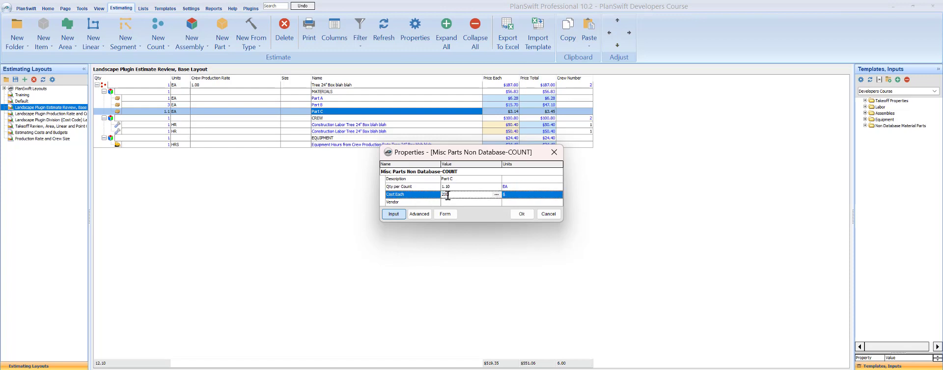
type("200")
left_click(522, 214)
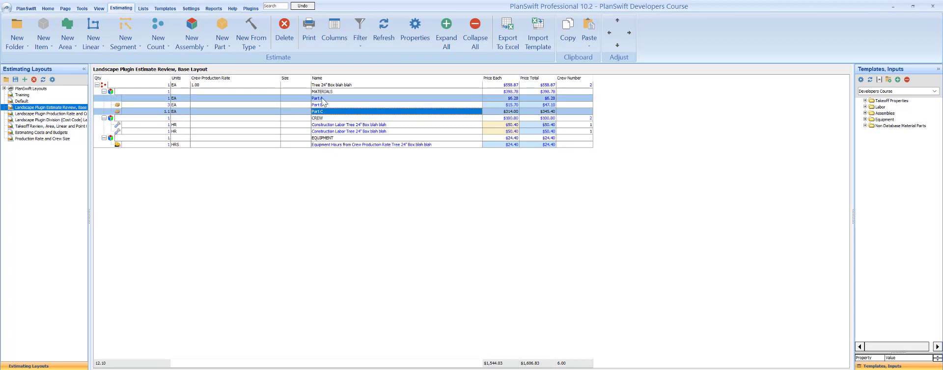
Examine the MATERIALS assembly's input properties and its advanced formulas, including Price Total.
double_click(325, 93)
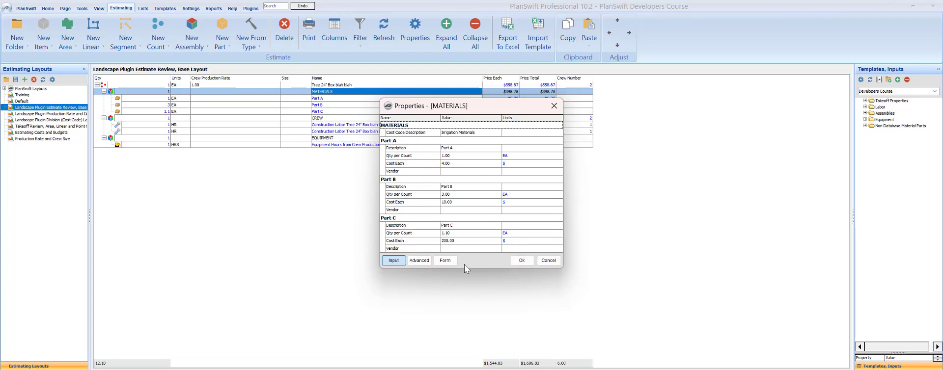
left_click(422, 261)
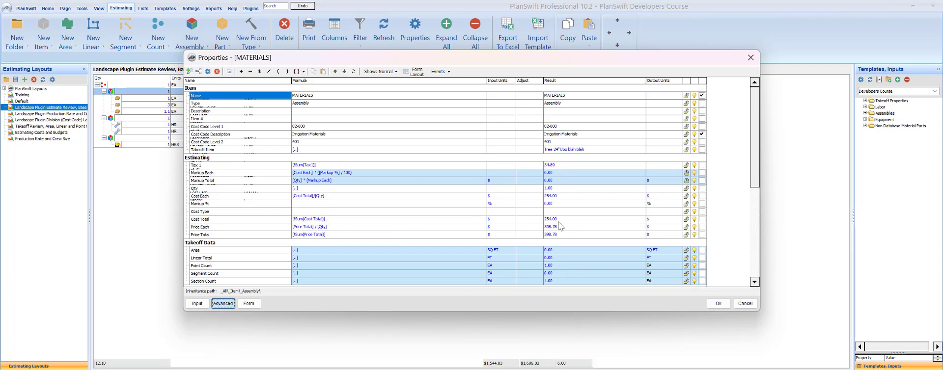
left_click(321, 235)
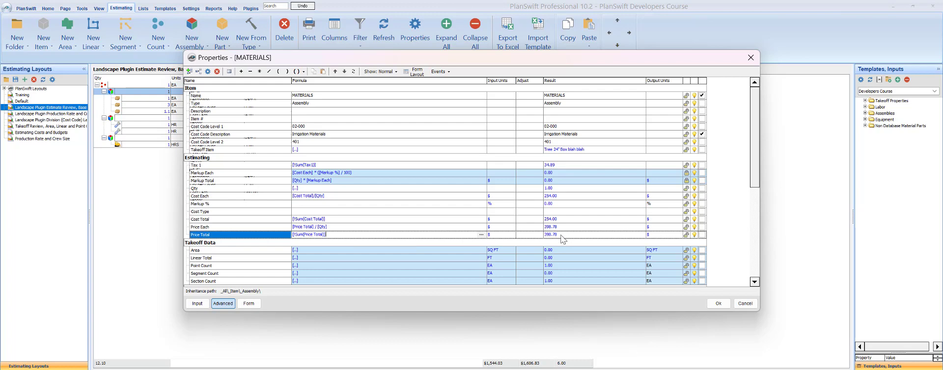
left_click_drag(475, 60, 480, 36)
left_click(201, 279)
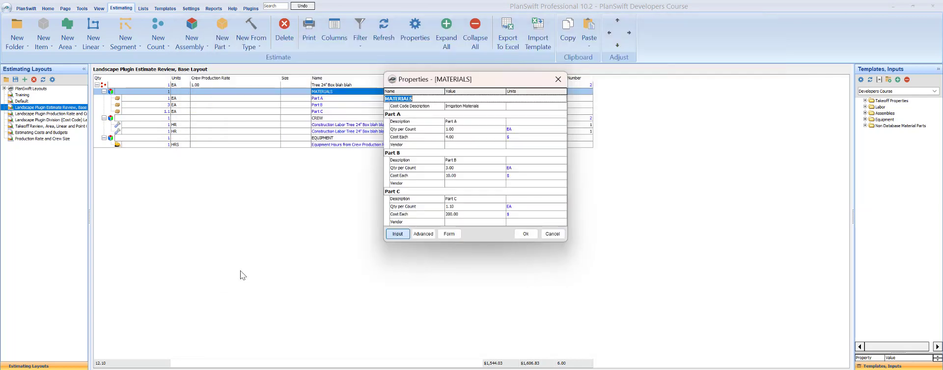
left_click(525, 235)
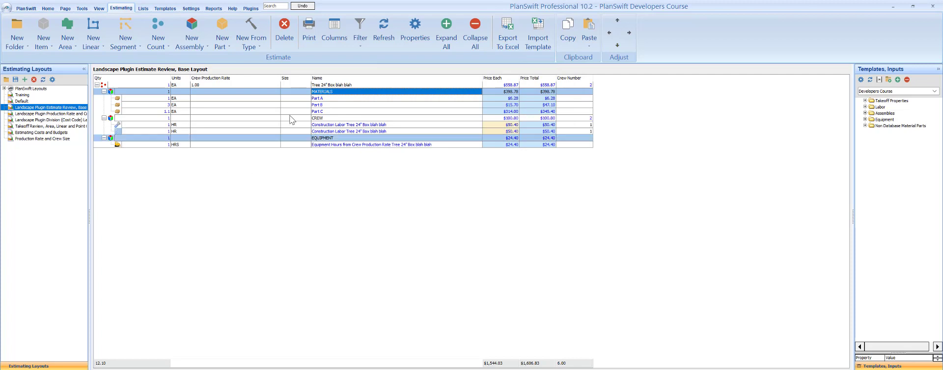
Examine Part A's input fields and advanced properties, including the choices offered for Vendor.
double_click(332, 98)
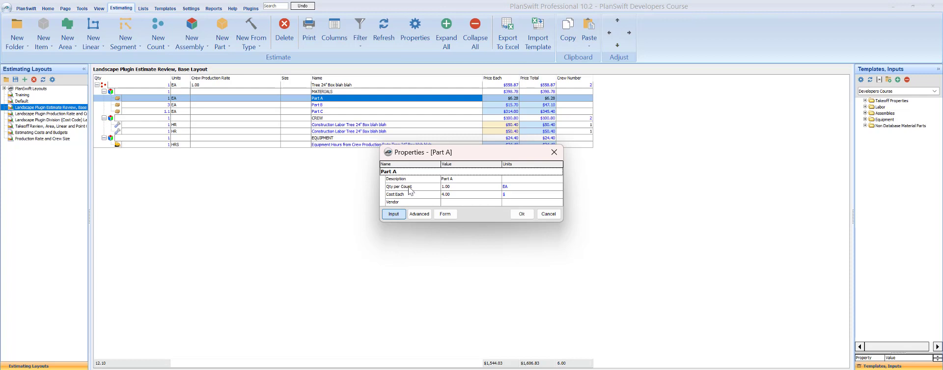
left_click(408, 179)
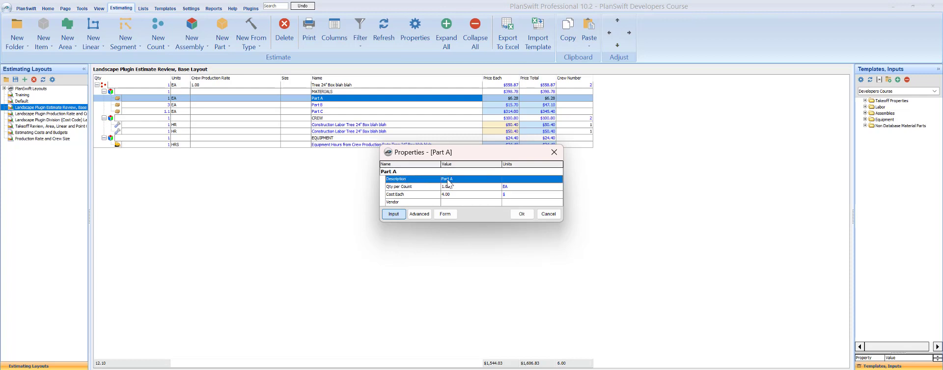
left_click(448, 180)
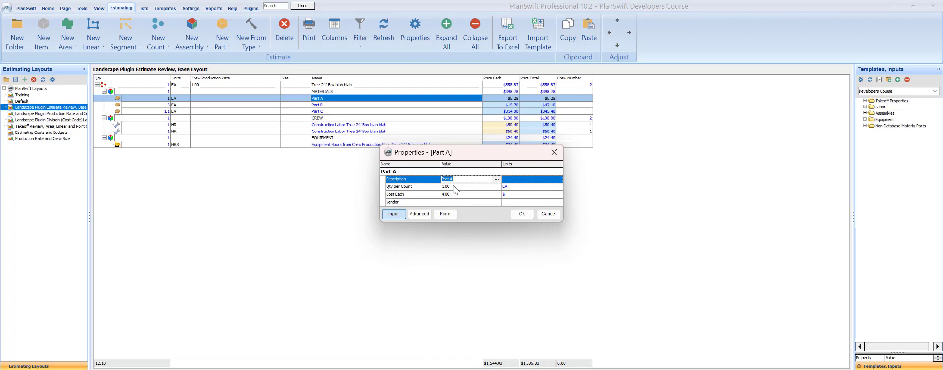
key("Tab")
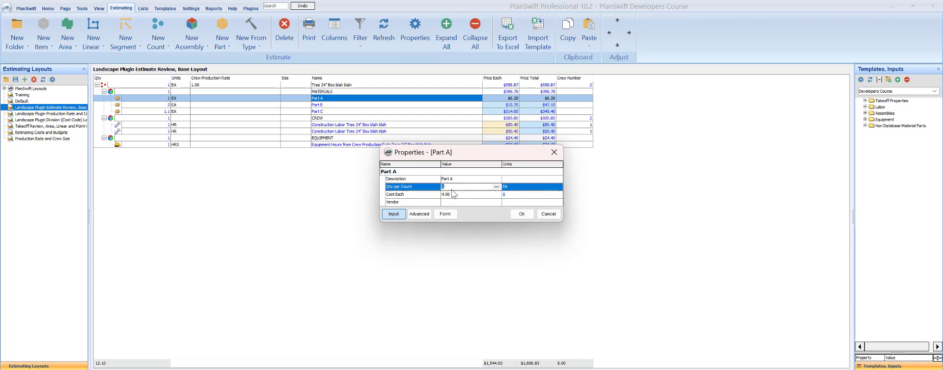
left_click(419, 214)
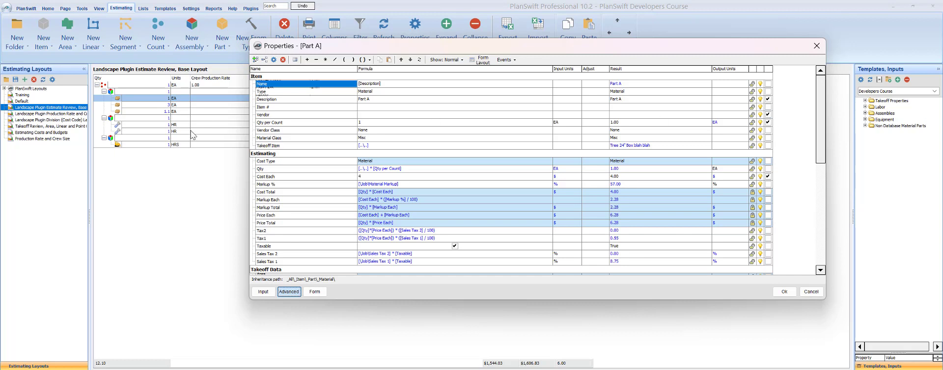
left_click(292, 116)
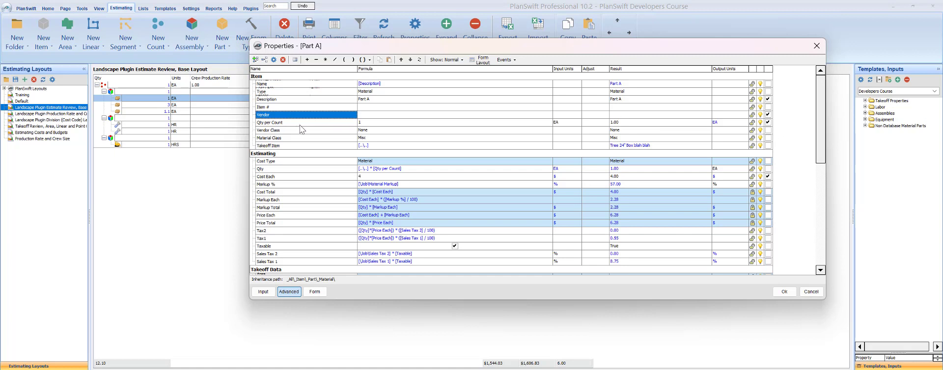
left_click(373, 116)
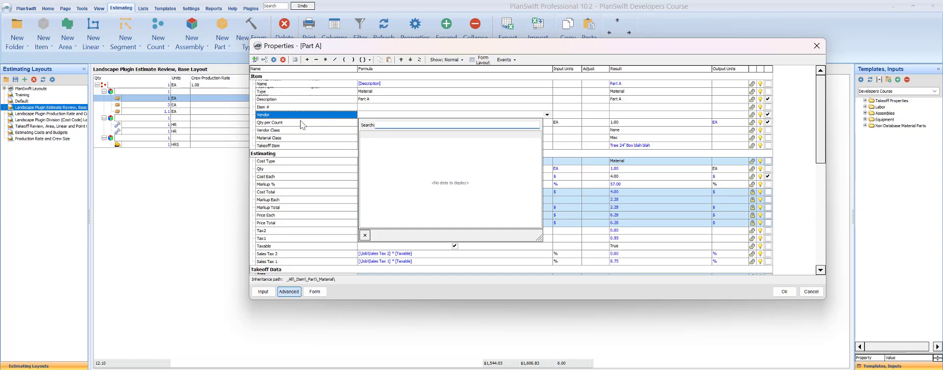
left_click(259, 115)
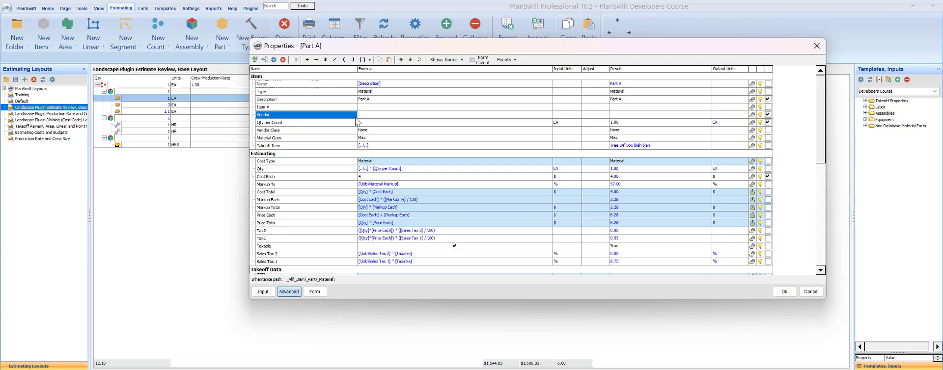
left_click(363, 92)
Inspect Part A's Qty formula and set its Qty per Count to 2 in the advanced properties.
scroll(372, 162, "down", 2)
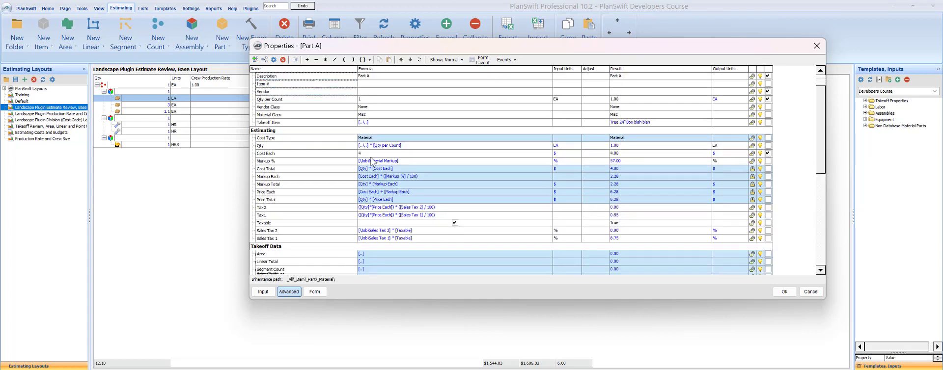
left_click(362, 147)
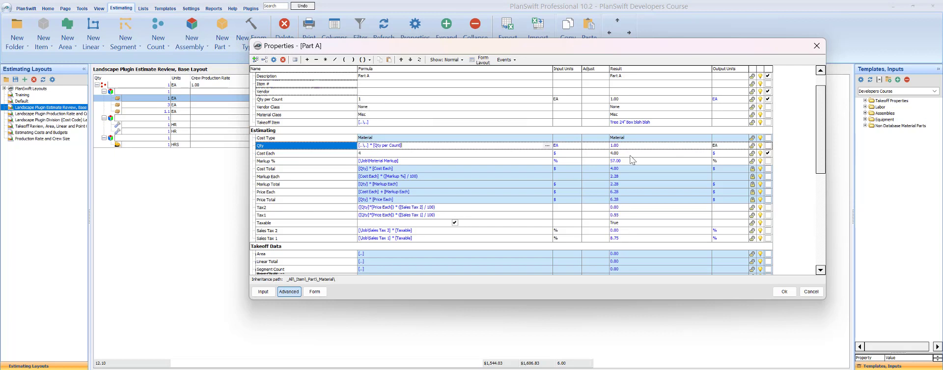
left_click(367, 100)
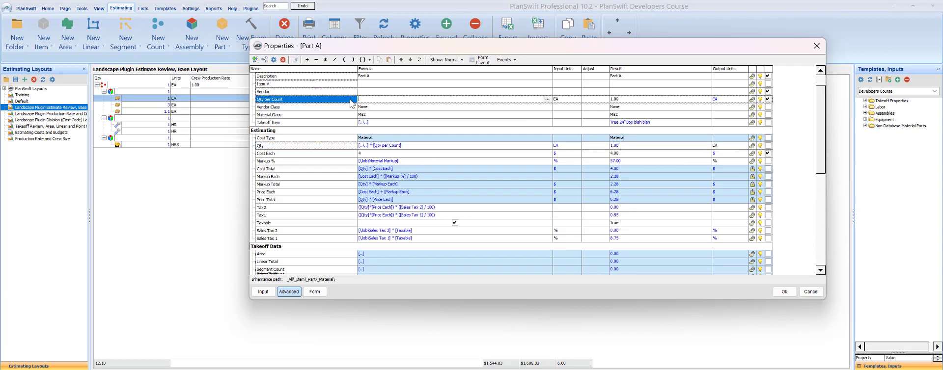
left_click(487, 116)
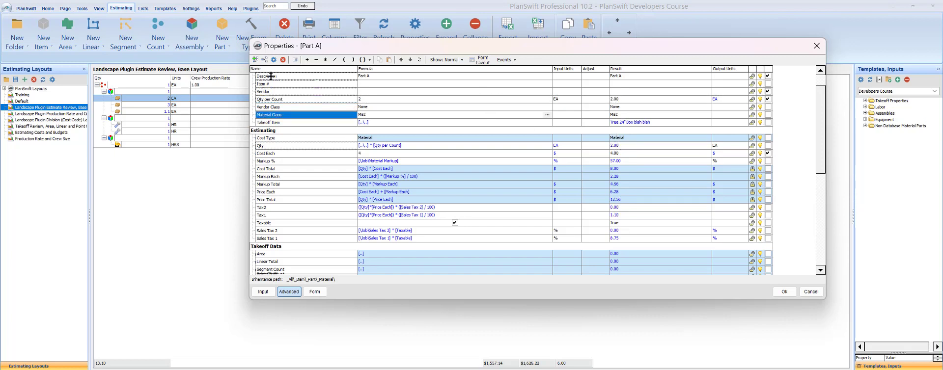
Examine Part A's advanced properties for Material Class, Vendor Class, Markup %, Sales Tax 1, Division and SubDivision.
left_click(370, 114)
left_click(379, 107)
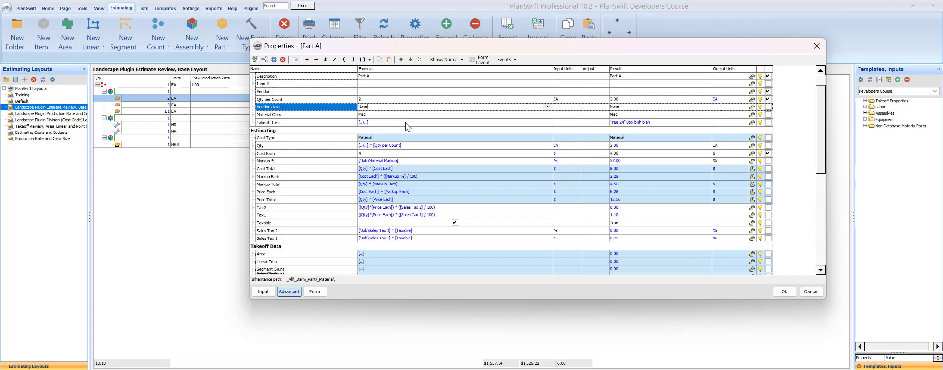
scroll(416, 132, "down", 1)
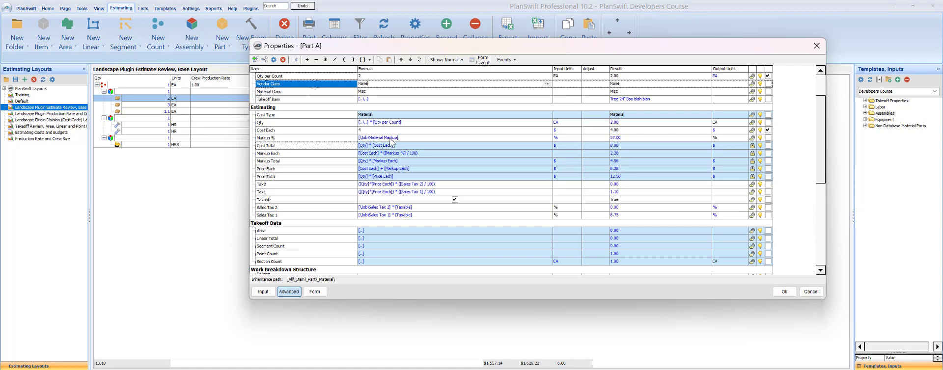
left_click(375, 138)
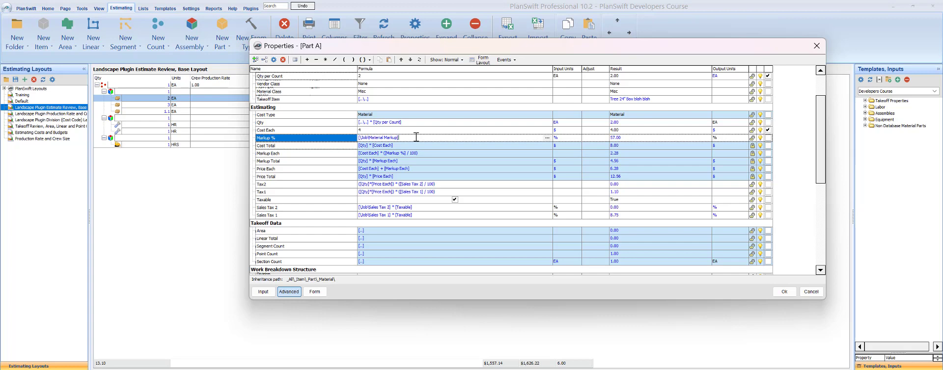
scroll(396, 200, "down", 1)
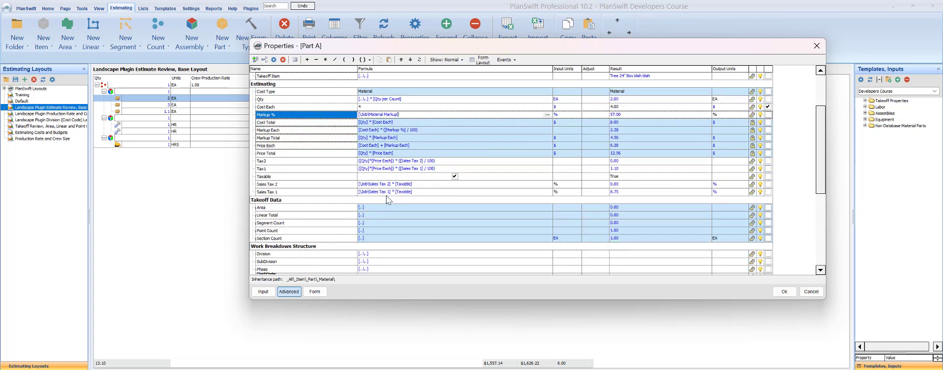
left_click(387, 193)
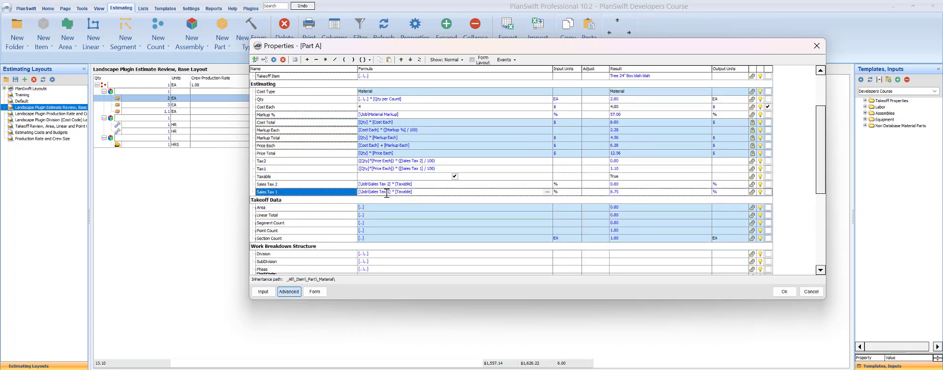
scroll(342, 186, "down", 2)
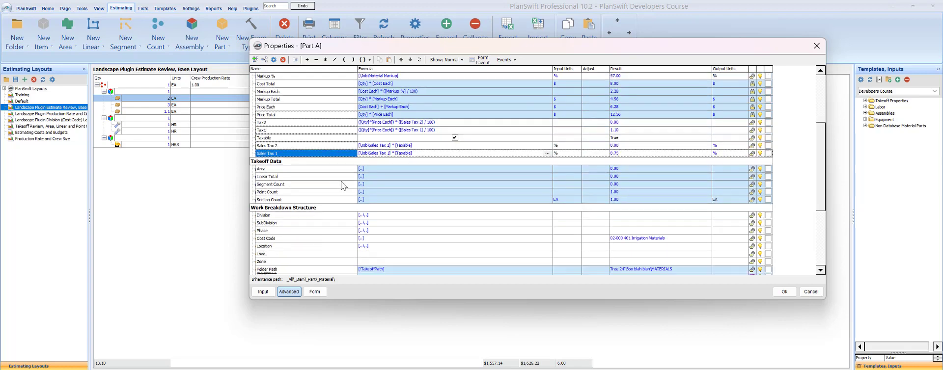
scroll(343, 186, "down", 1)
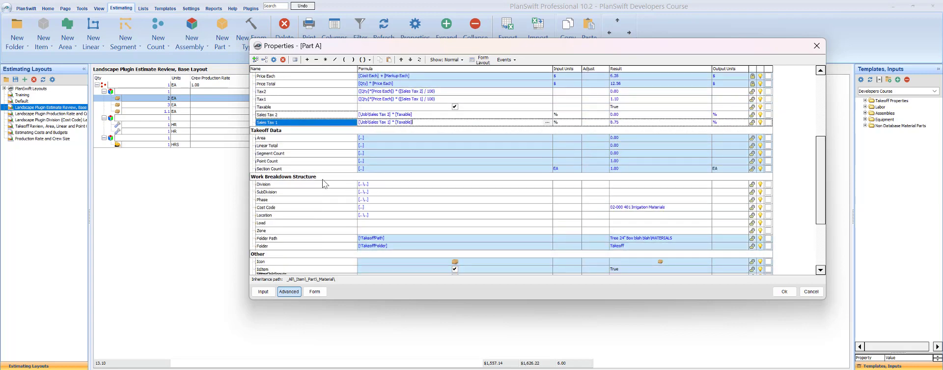
left_click(364, 184)
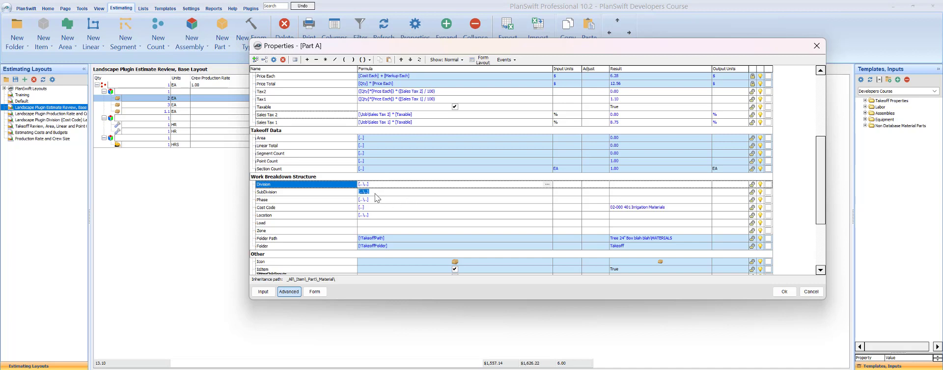
left_click(364, 192)
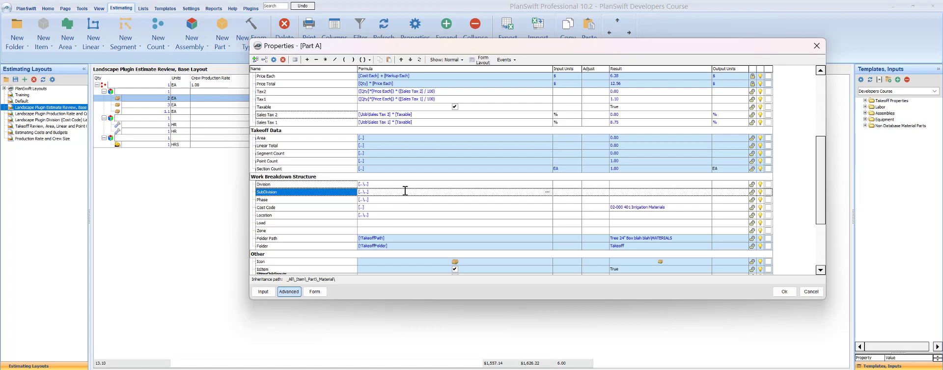
Inspect how Part A's Markup %, Markup Total, Price Each and Price Total are calculated.
scroll(396, 160, "up", 1)
scroll(396, 164, "up", 1)
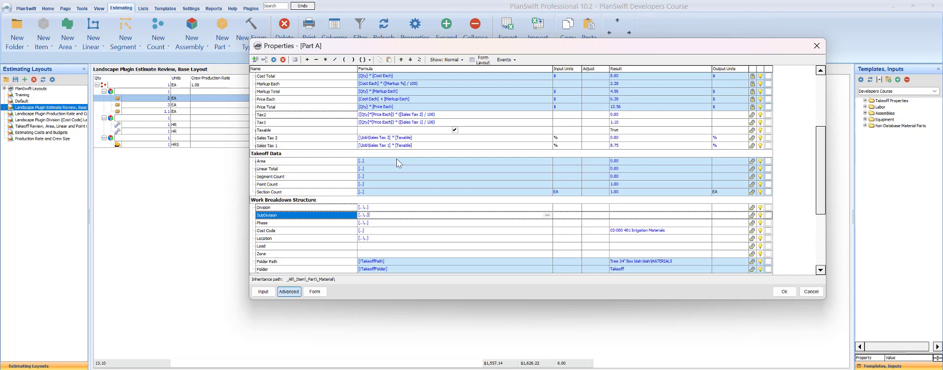
scroll(399, 158, "up", 1)
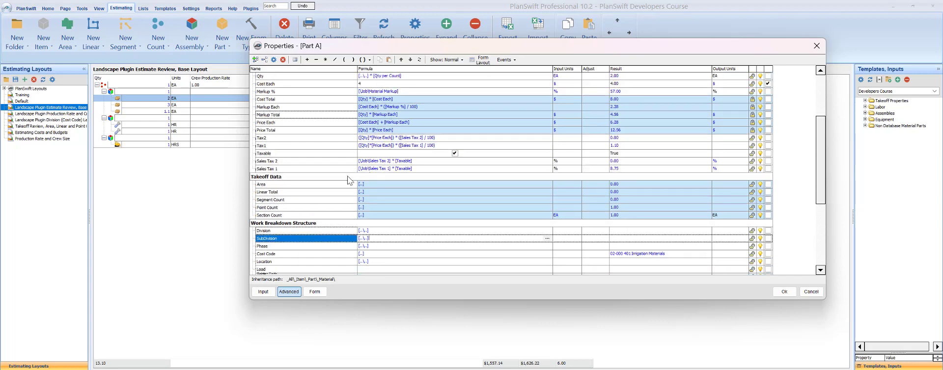
left_click(409, 93)
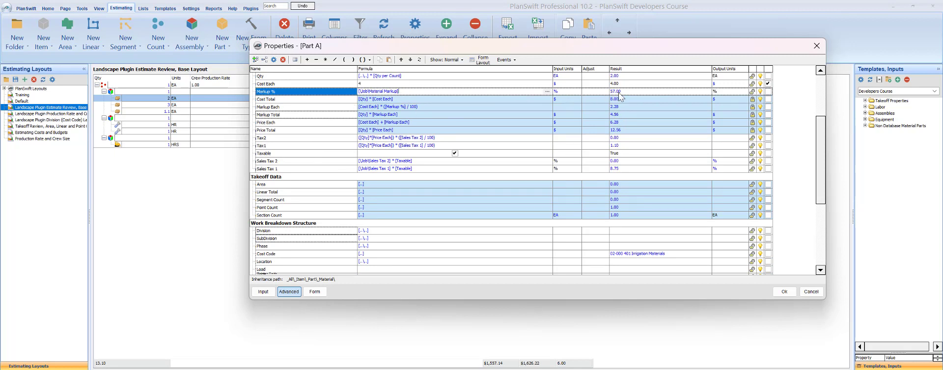
left_click(389, 116)
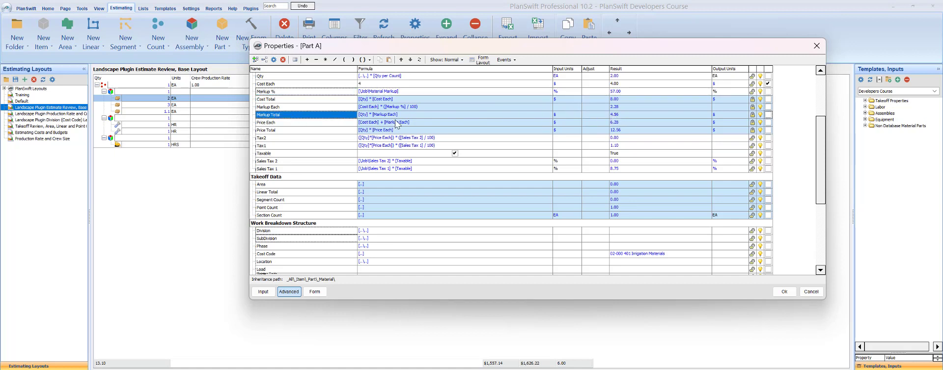
left_click(618, 123)
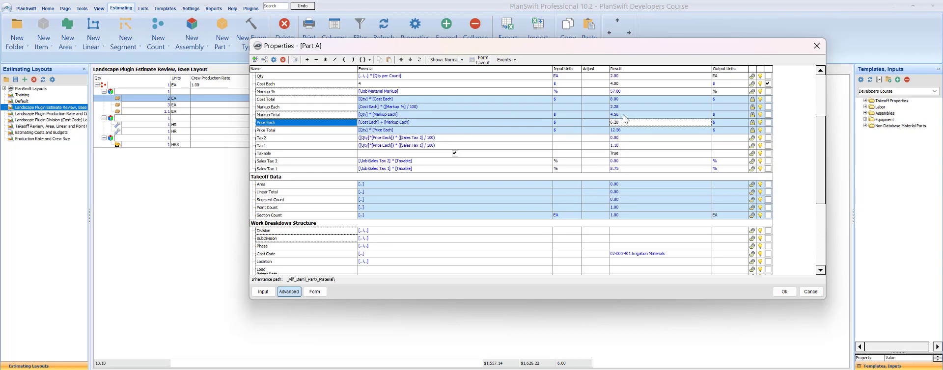
left_click(620, 132)
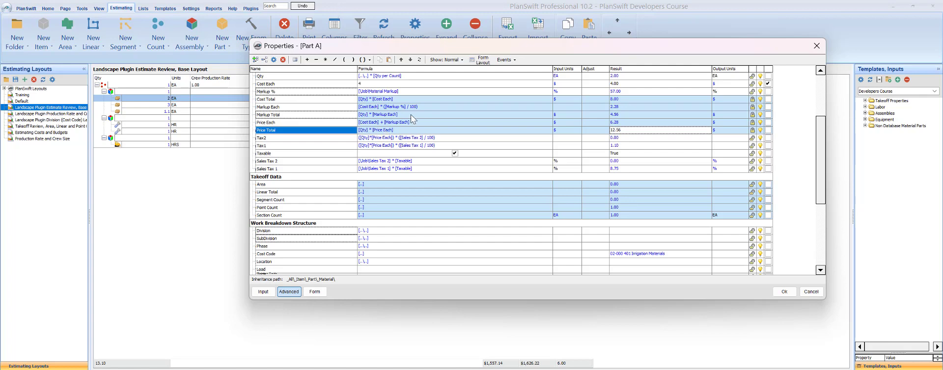
Review the rest of Part A's advanced properties through Audit Trail, then recheck its Markup % and Takeoff Item formulas.
scroll(556, 119, "down", 1)
scroll(514, 120, "down", 3)
scroll(516, 122, "down", 1)
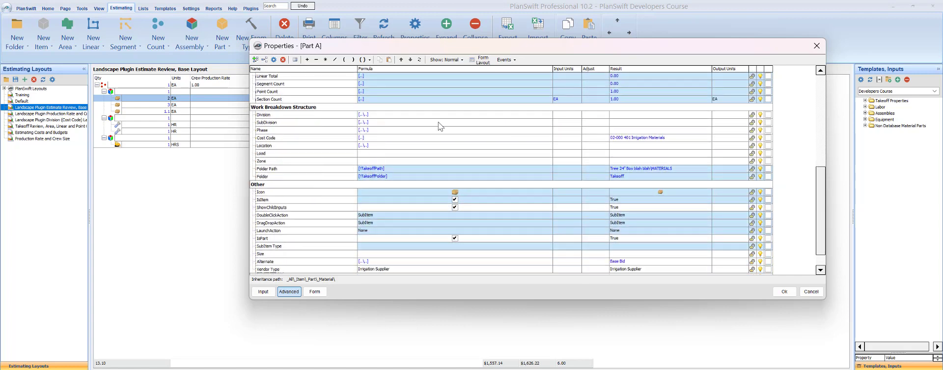
scroll(321, 154, "up", 6)
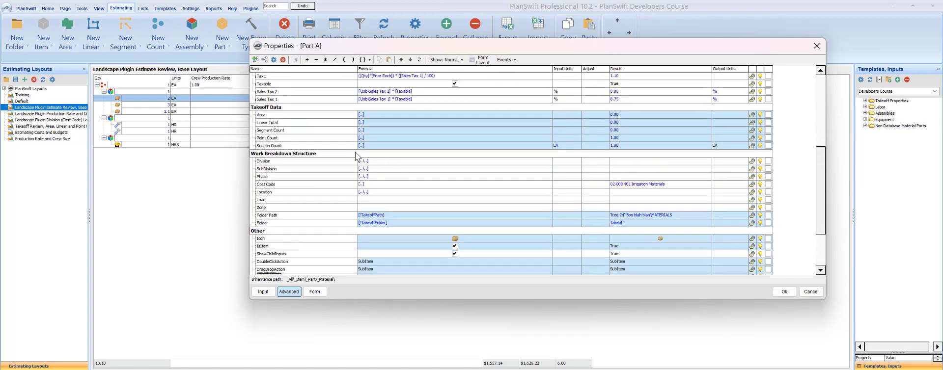
scroll(303, 115, "up", 2)
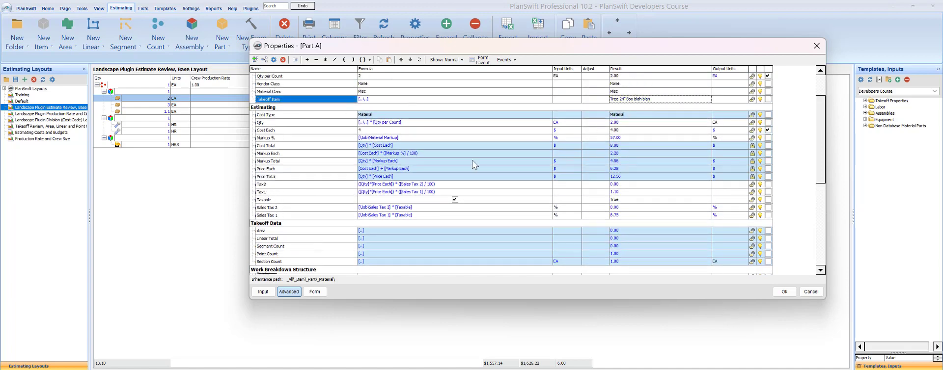
scroll(475, 164, "down", 2)
scroll(476, 162, "down", 1)
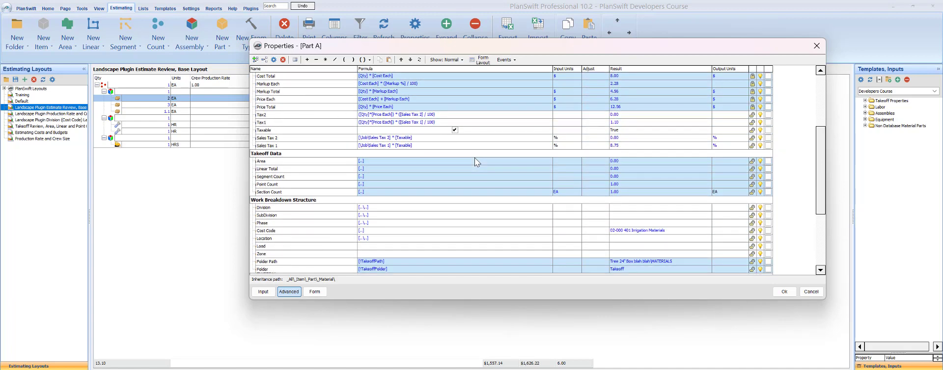
scroll(447, 137, "down", 3)
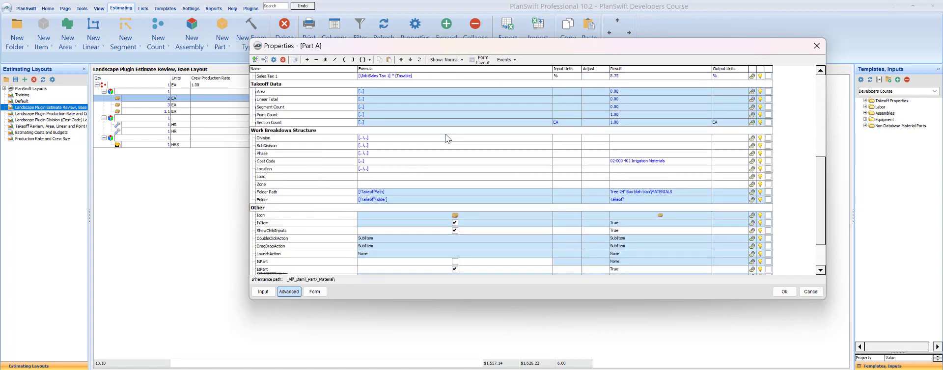
scroll(447, 139, "down", 2)
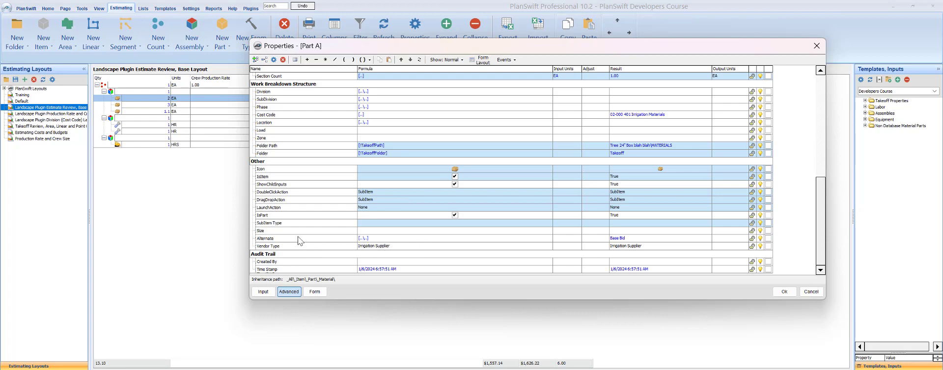
scroll(300, 231, "up", 3)
scroll(290, 197, "up", 5)
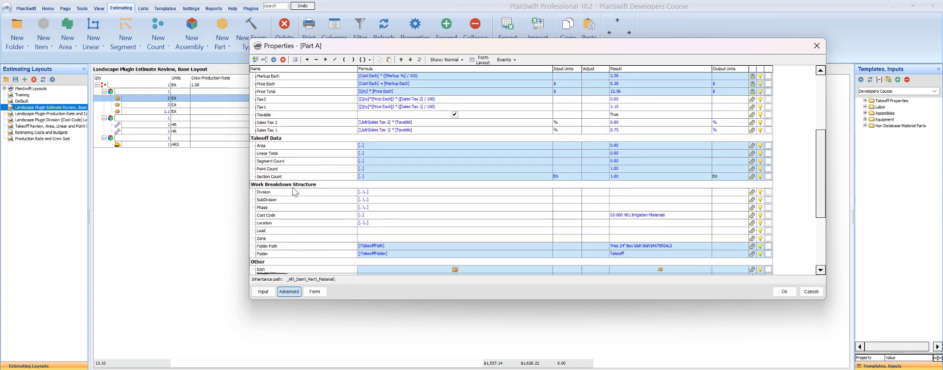
scroll(311, 174, "up", 3)
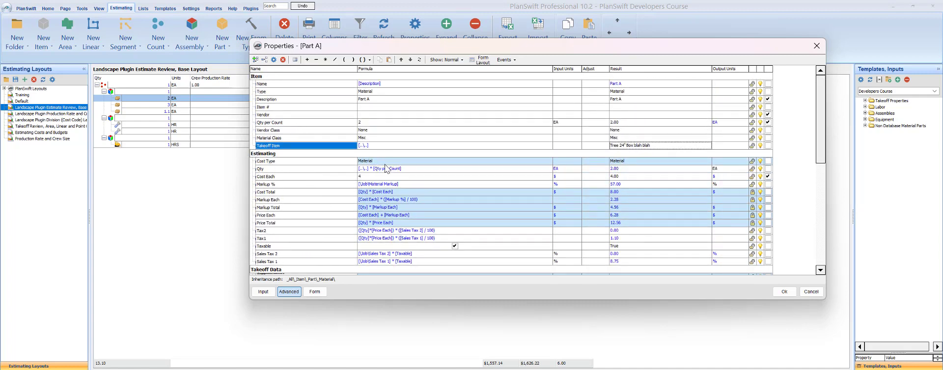
left_click(385, 184)
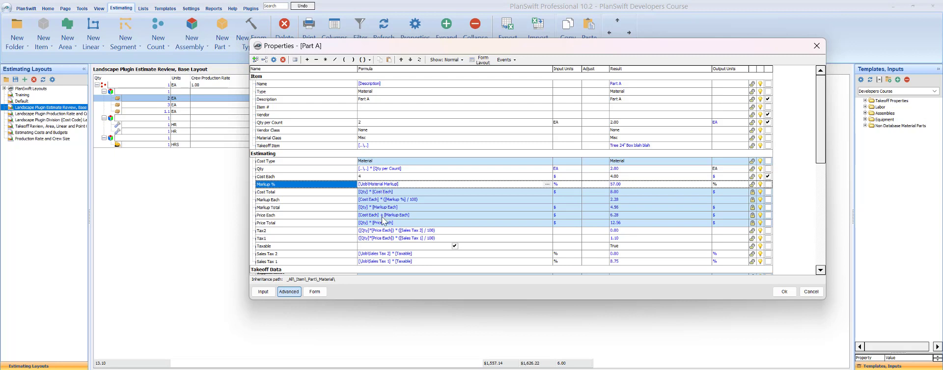
left_click(379, 146)
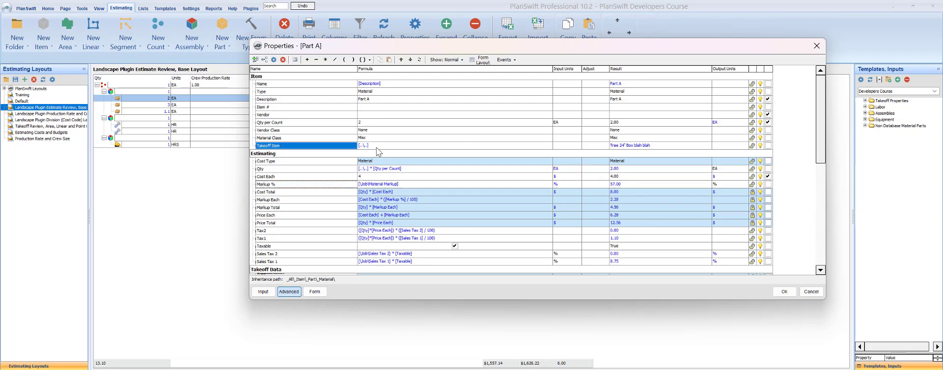
Copy Part A's properties from Vendor through Takeoff Item as one block.
left_click(267, 116)
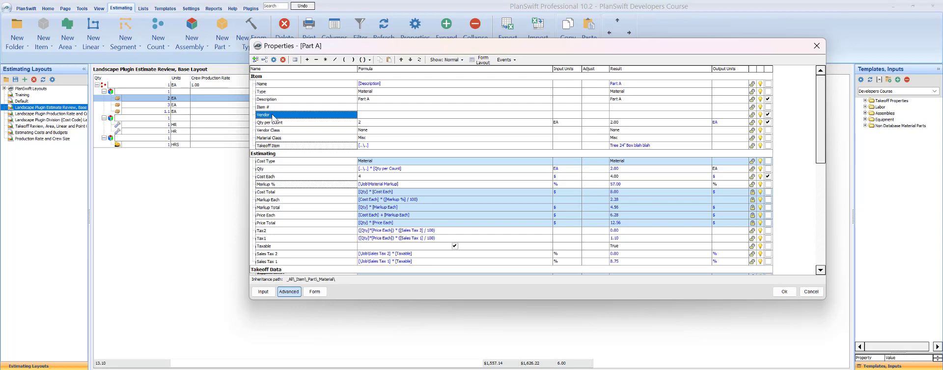
left_click(273, 146, "shift")
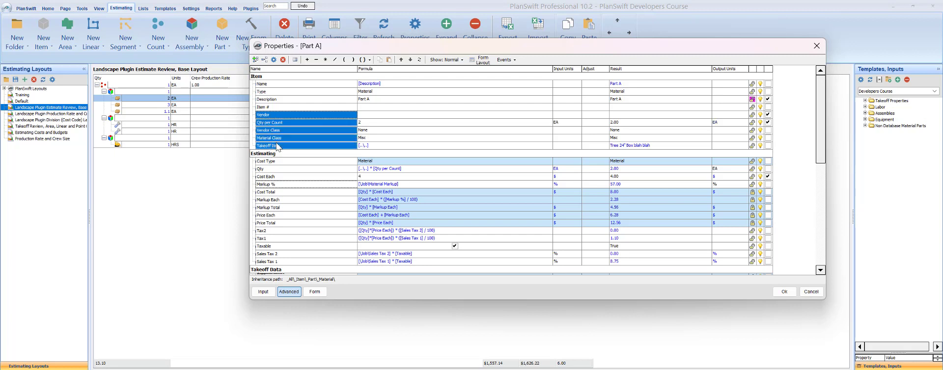
right_click(277, 147)
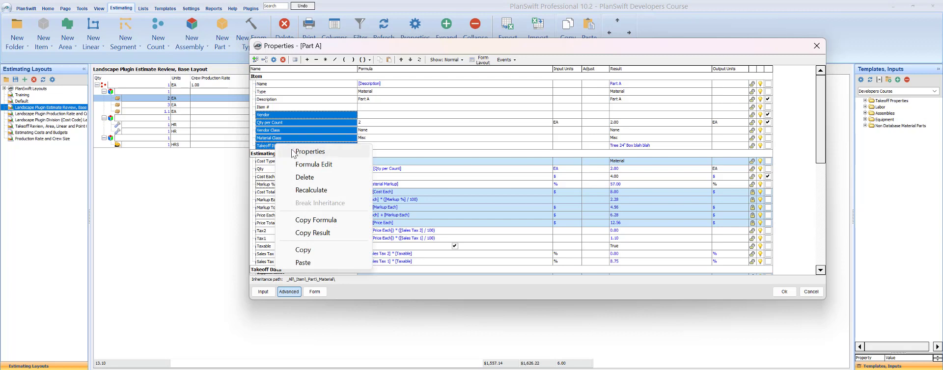
left_click(301, 251)
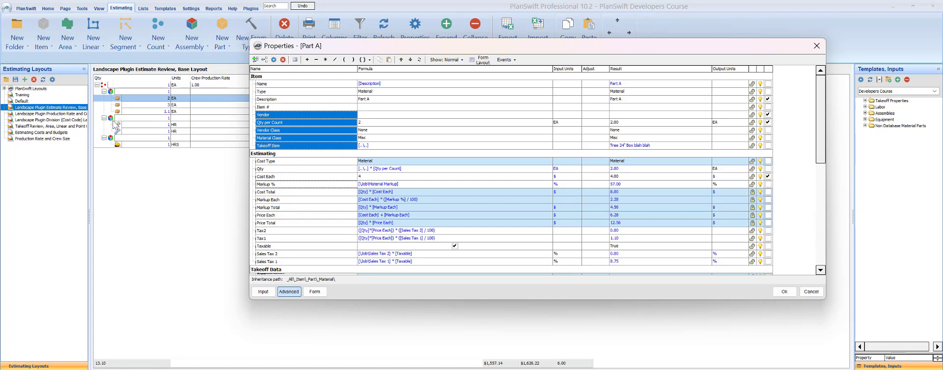
Open the Construction Labor part's advanced properties and examine its Man Days, Qty, Cost Each and Markup % formulas.
left_click(326, 117)
scroll(494, 163, "down", 3)
key("Return")
double_click(346, 131)
left_click(419, 206)
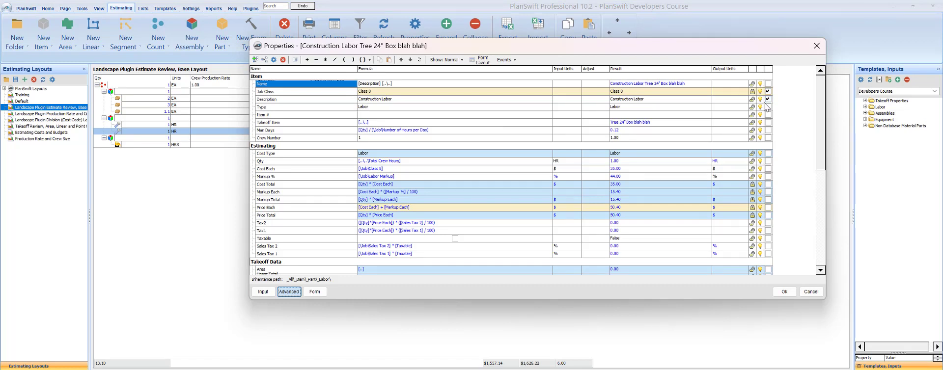
left_click(275, 131)
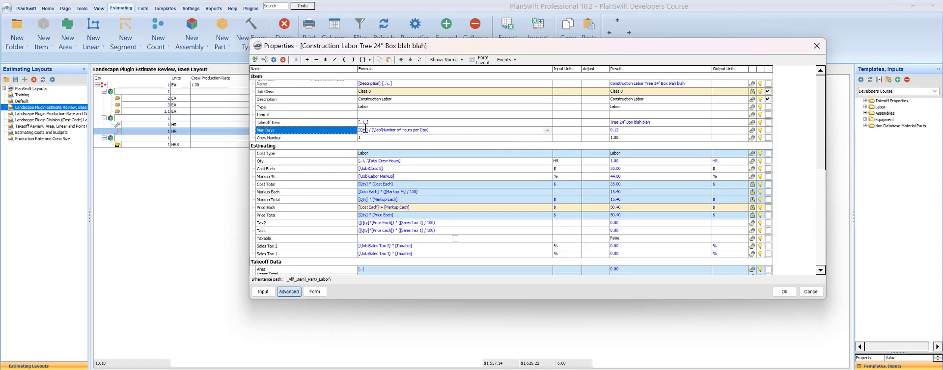
left_click(404, 162)
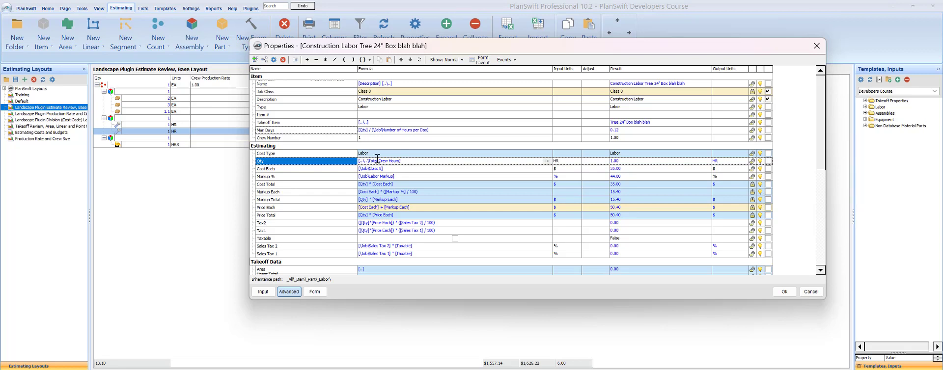
scroll(393, 172, "down", 2)
left_click(386, 146)
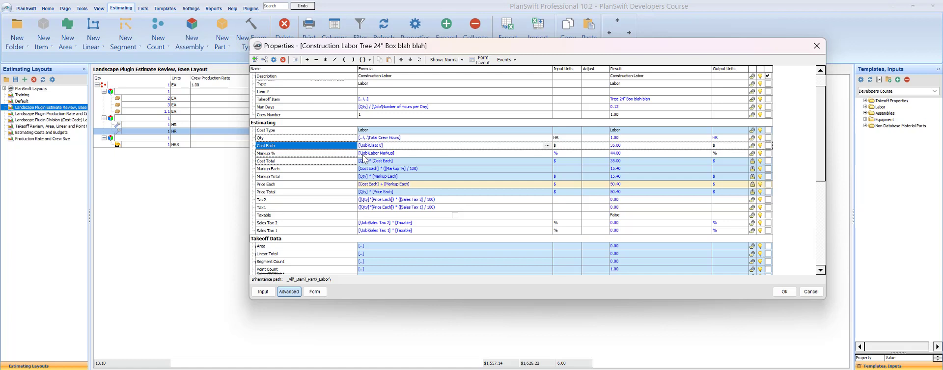
left_click(381, 155)
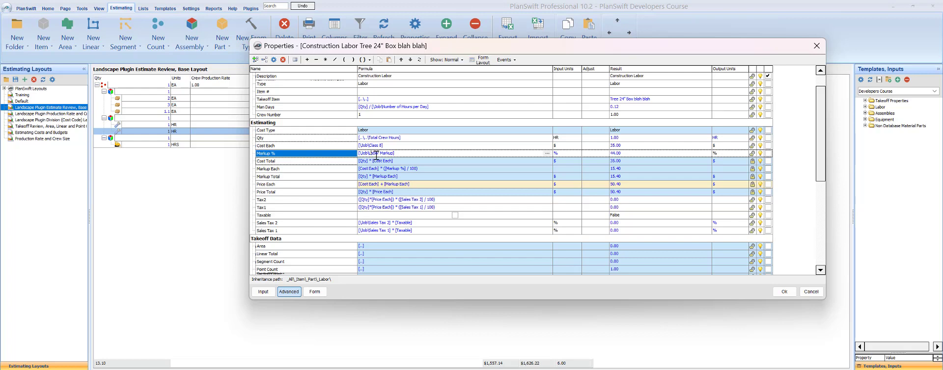
scroll(381, 198, "down", 3)
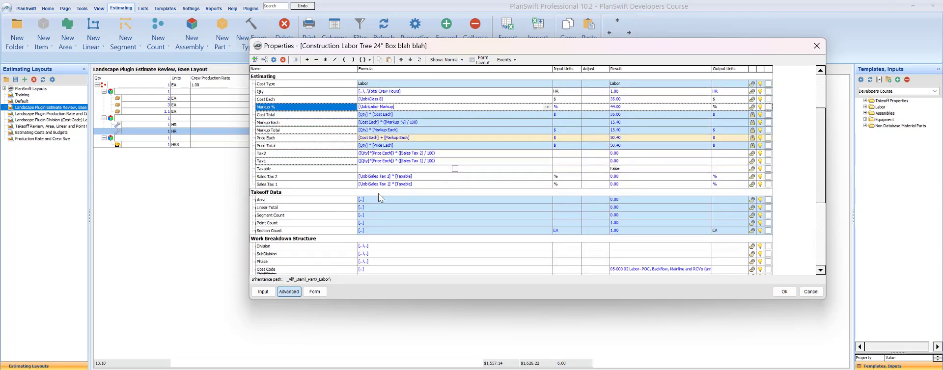
Examine the labor part's Sales Tax 1 and Sales Tax 2 formulas and test them by turning Taxable on and back off.
left_click(379, 185)
left_click(374, 177)
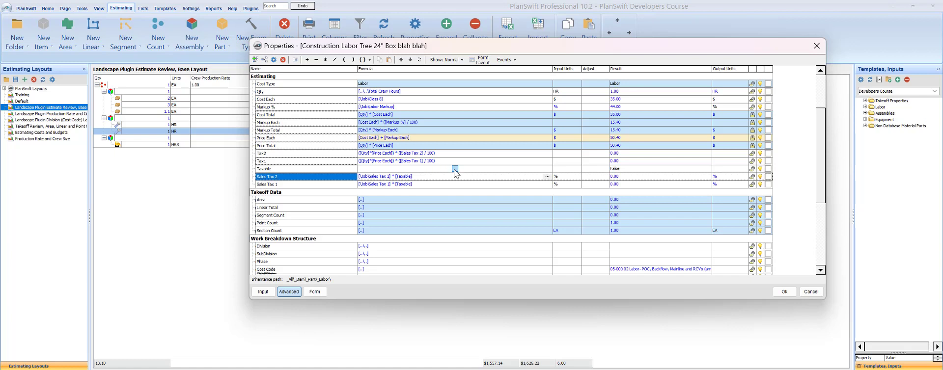
left_click(454, 169)
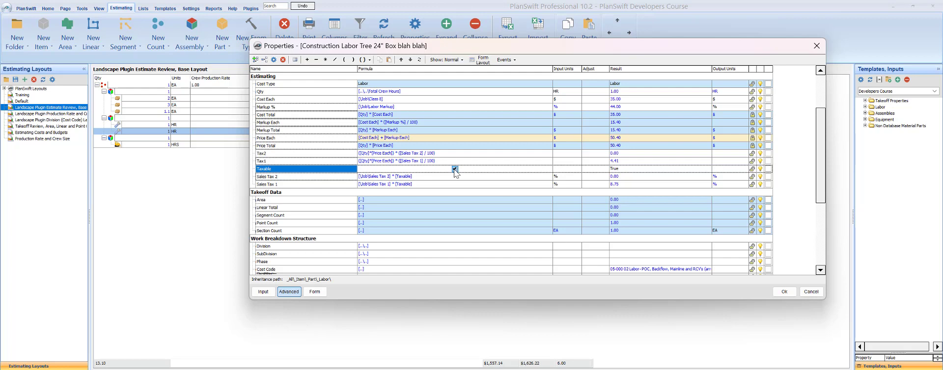
left_click(455, 169)
Review the labor part's Takeoff Data and Work Breakdown Structure properties, then recheck its Item and Estimating formulas.
scroll(477, 186, "down", 2)
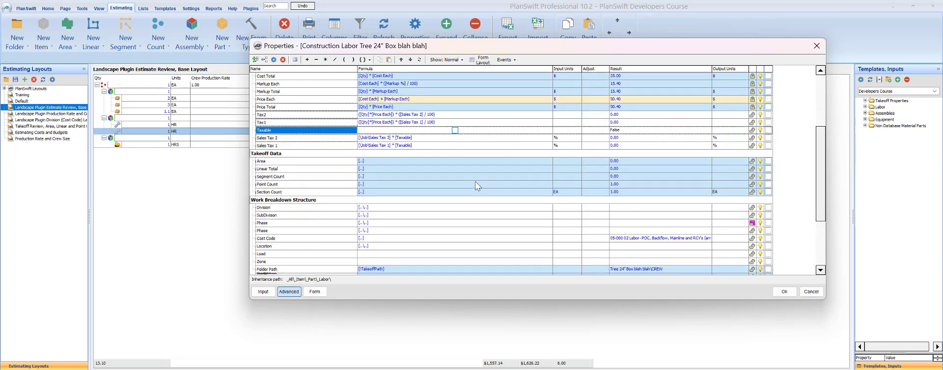
scroll(477, 186, "down", 3)
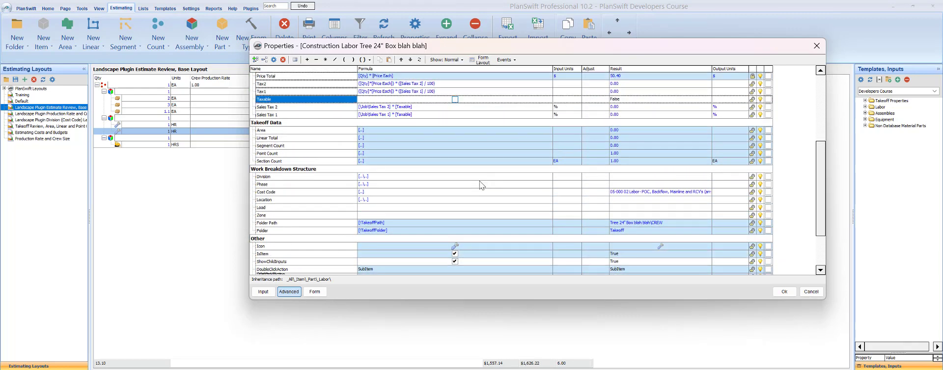
scroll(482, 185, "up", 4)
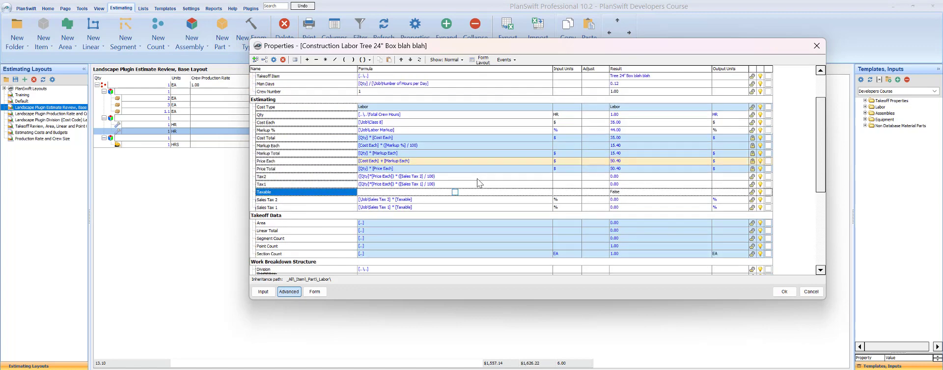
scroll(459, 158, "up", 2)
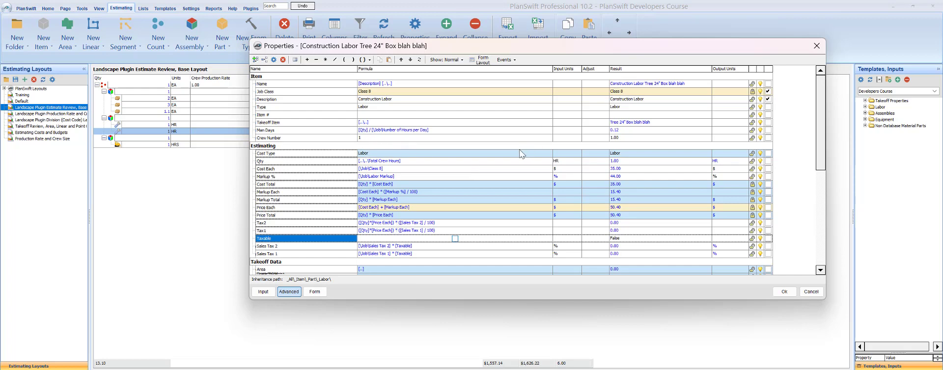
scroll(522, 154, "down", 3)
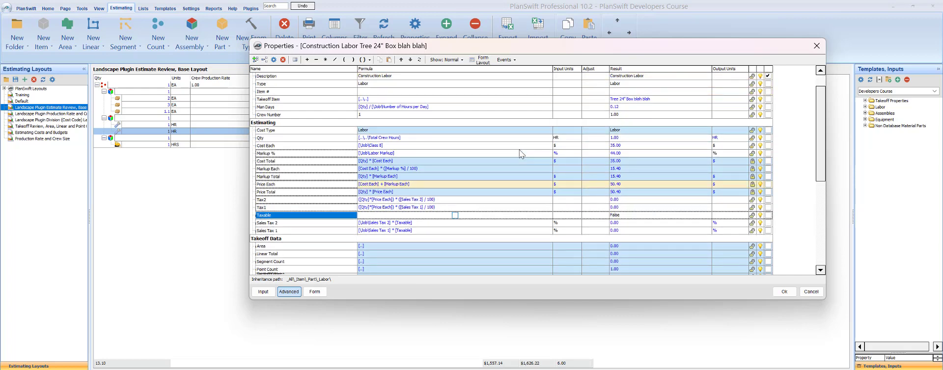